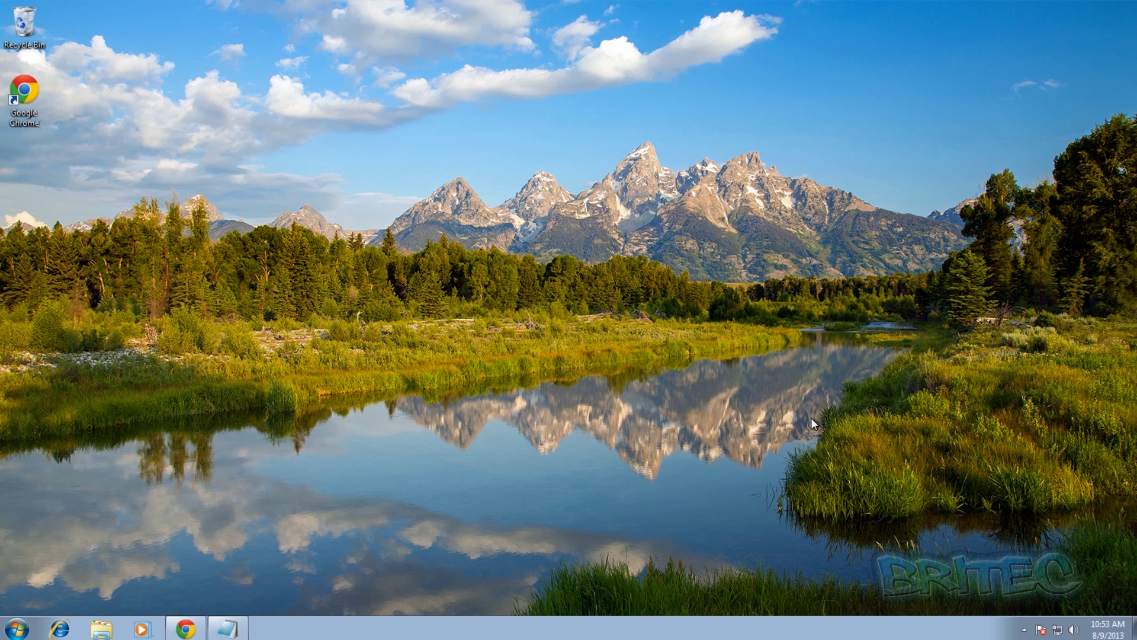
{"action": "left_click", "coordinate": [186, 628]}
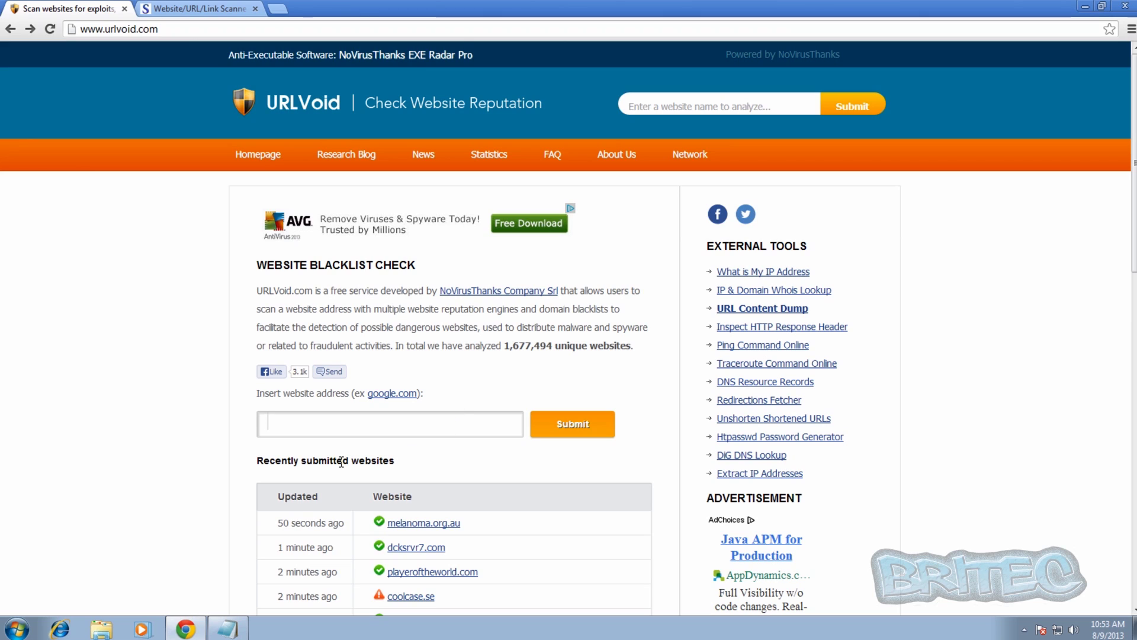
{"action": "right_click", "coordinate": [310, 424]}
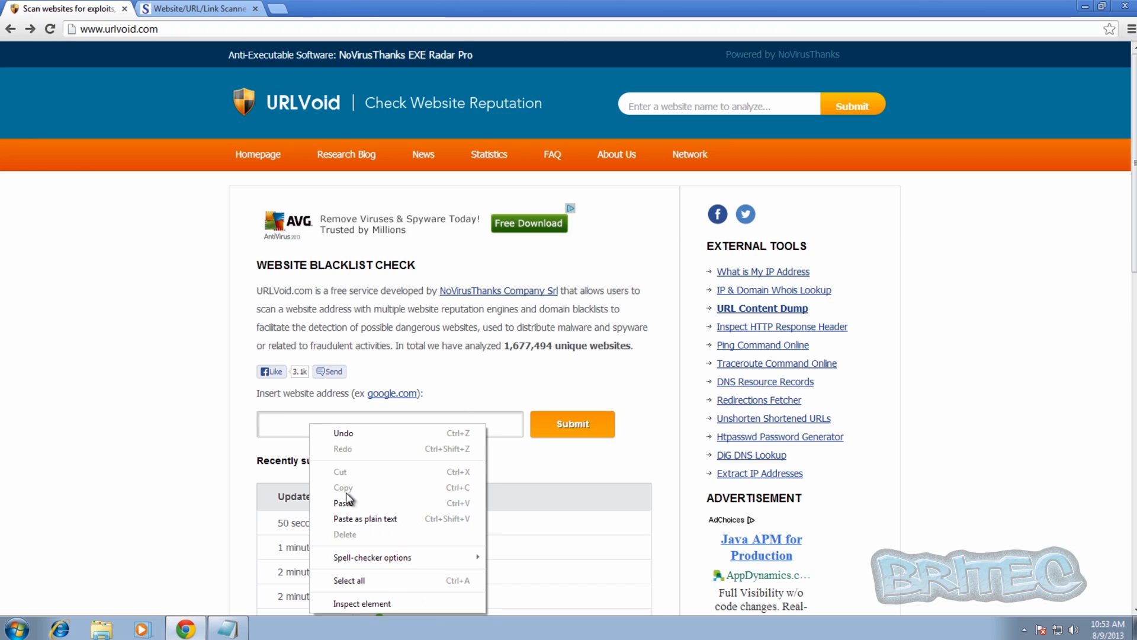
{"action": "left_click", "coordinate": [345, 504]}
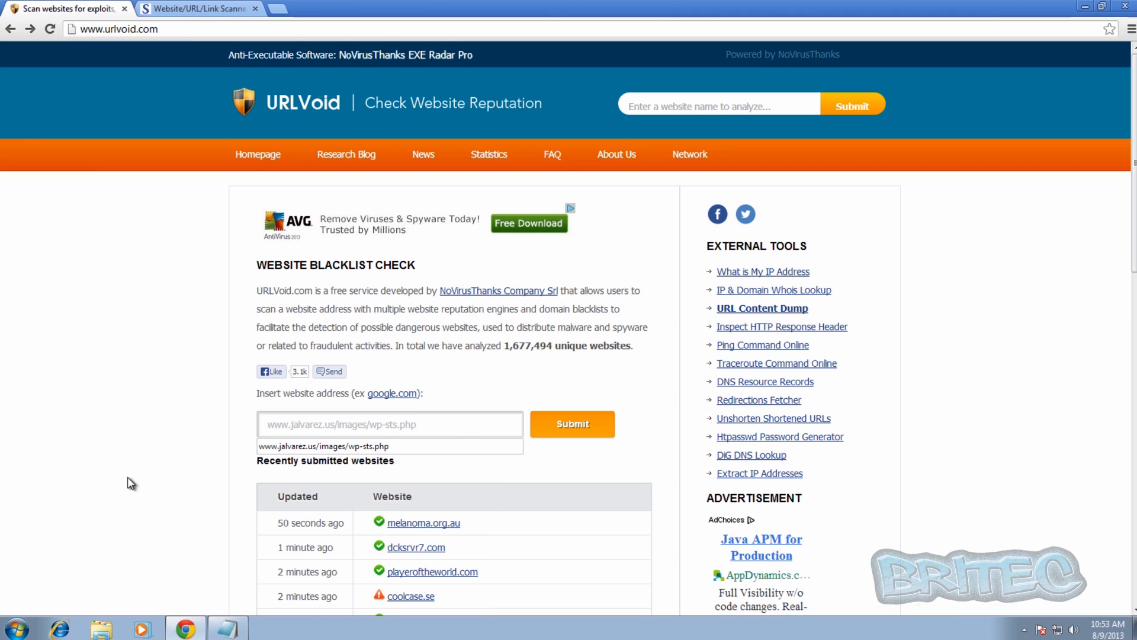
Submit jalvarez.us and review its report: blacklisted by 2/26 engines, MyWOT and TrendMicro.
{"action": "left_click", "coordinate": [570, 424]}
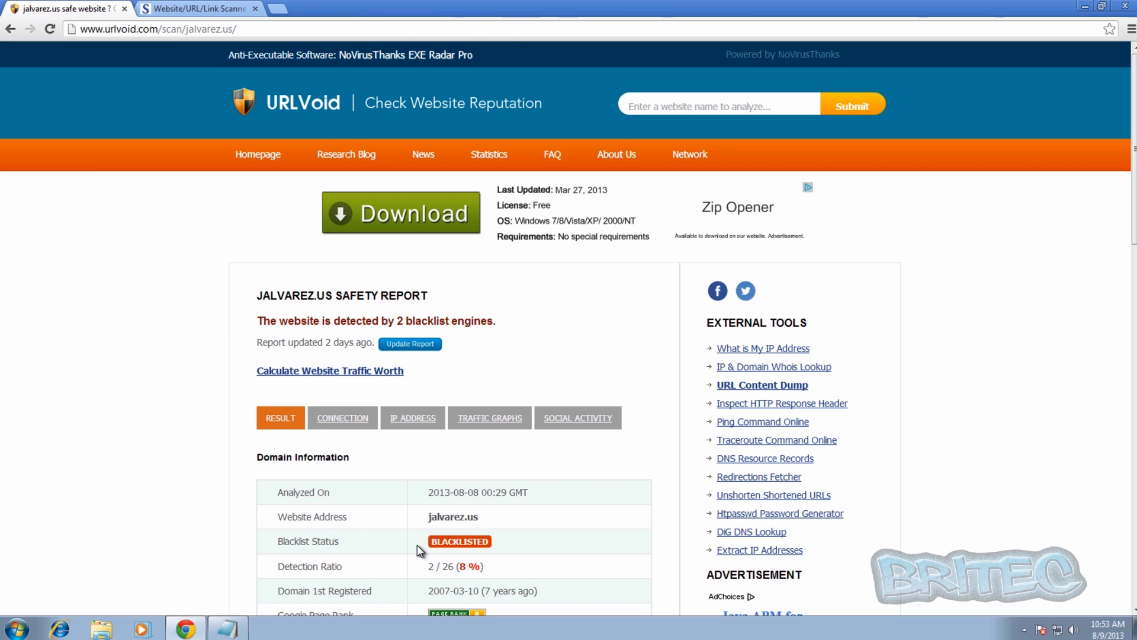
{"action": "scroll", "coordinate": [474, 544], "scroll_direction": "down", "scroll_amount": 2}
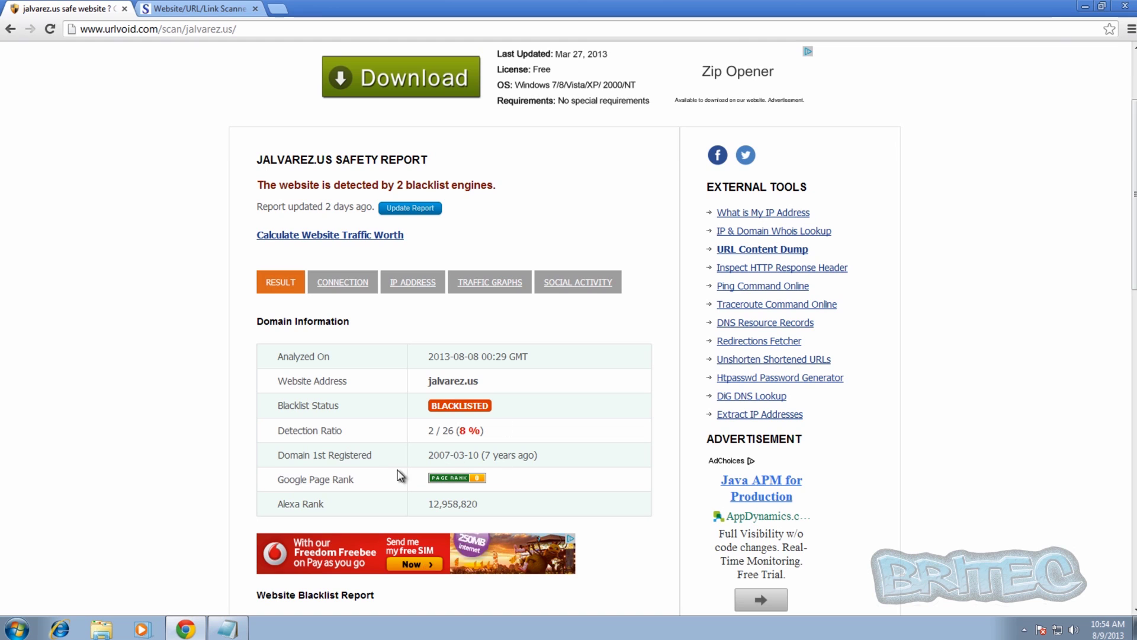
{"action": "scroll", "coordinate": [288, 522], "scroll_direction": "down", "scroll_amount": 5}
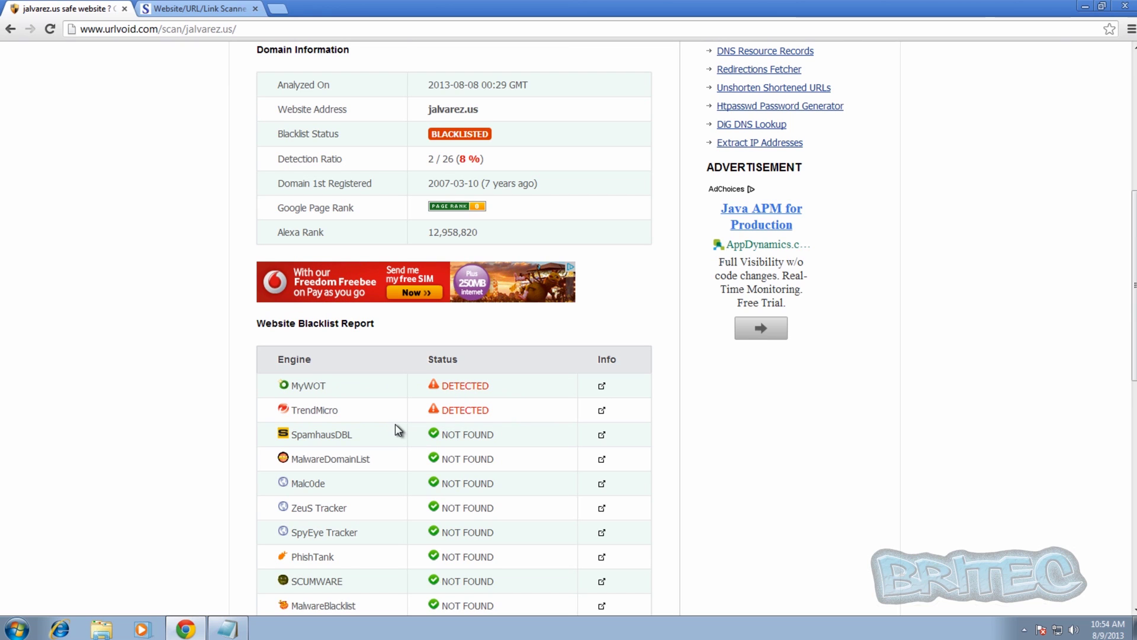
{"action": "scroll", "coordinate": [549, 451], "scroll_direction": "down", "scroll_amount": 1}
{"action": "scroll", "coordinate": [550, 451], "scroll_direction": "up", "scroll_amount": 7}
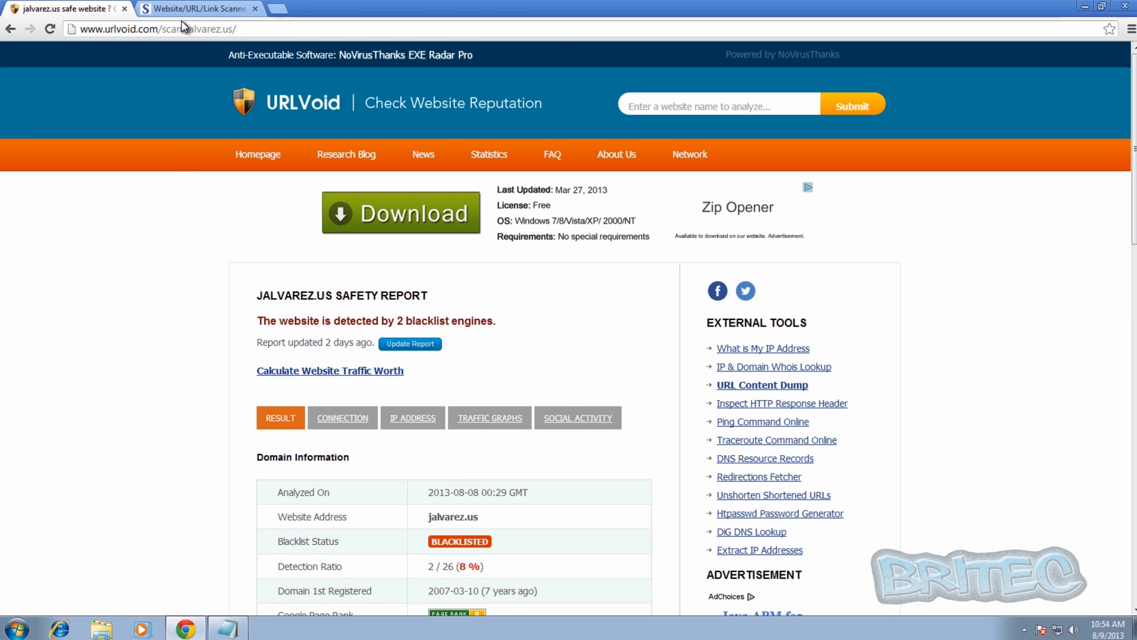
{"action": "left_click", "coordinate": [200, 8]}
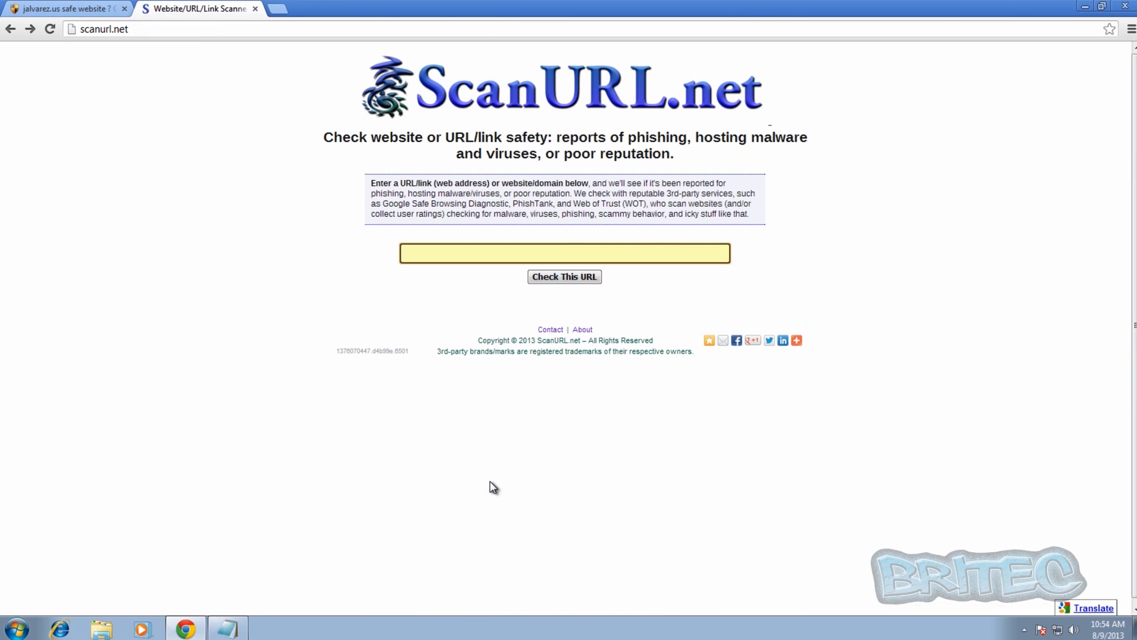
{"action": "right_click", "coordinate": [431, 250]}
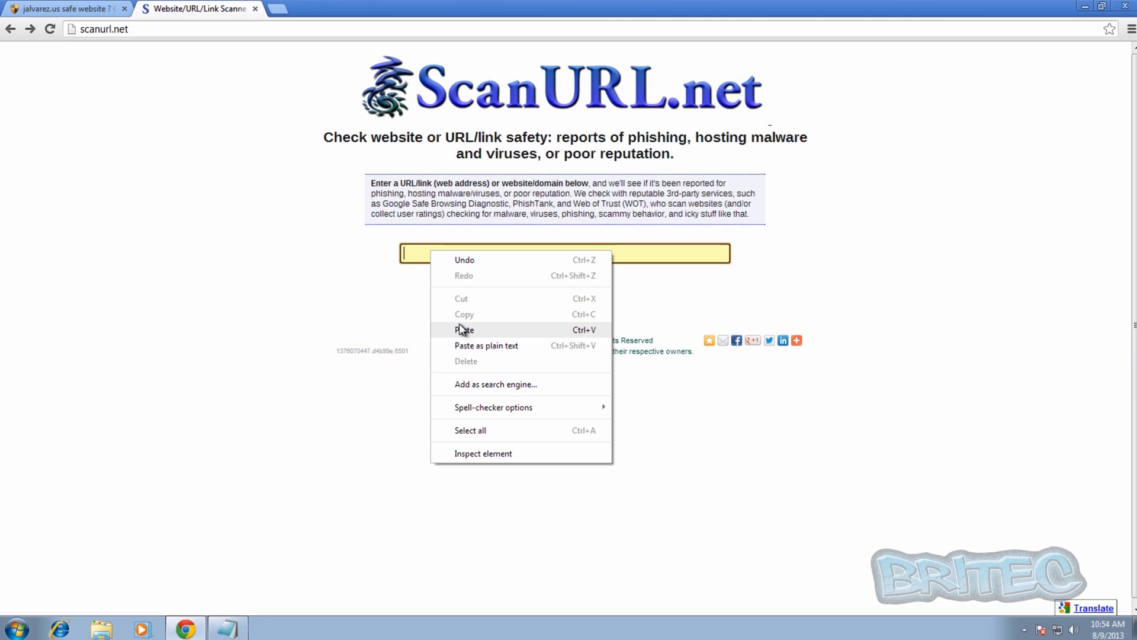
{"action": "left_click", "coordinate": [462, 330]}
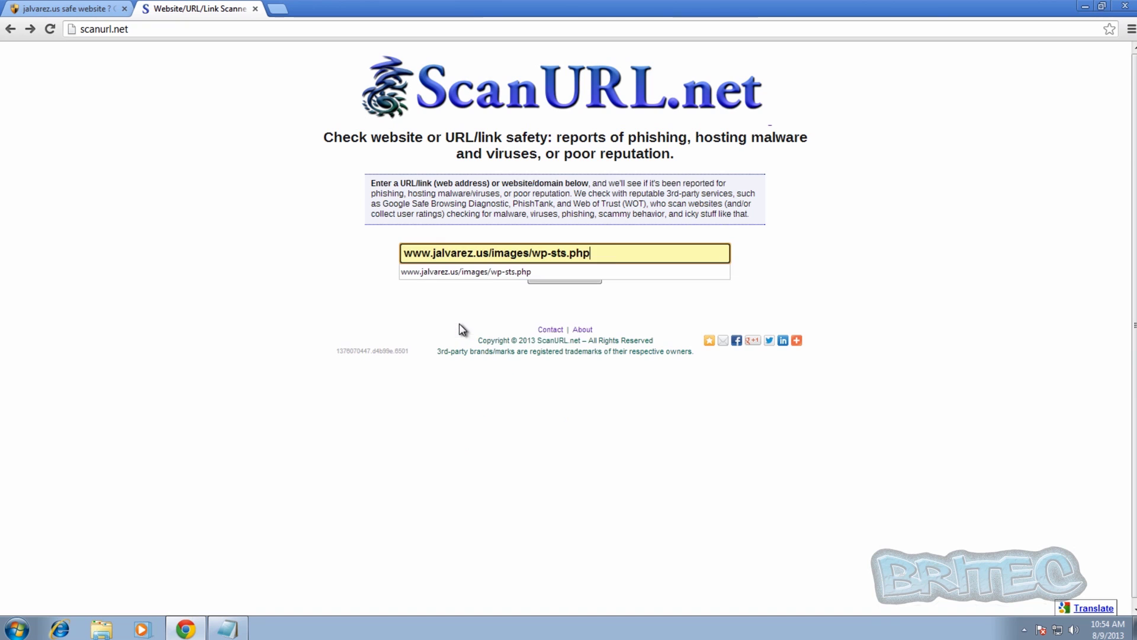
Check the URL and review the do-not-visit warning citing poor Web of Trust reputation.
{"action": "left_click", "coordinate": [574, 293]}
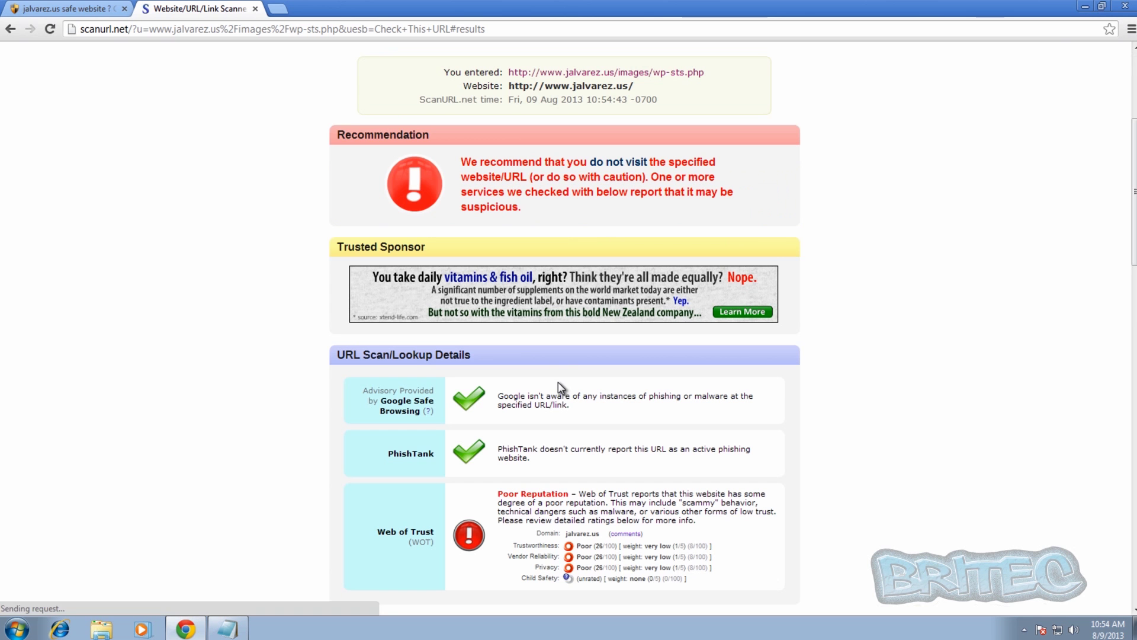
{"action": "scroll", "coordinate": [716, 353], "scroll_direction": "up", "scroll_amount": 1}
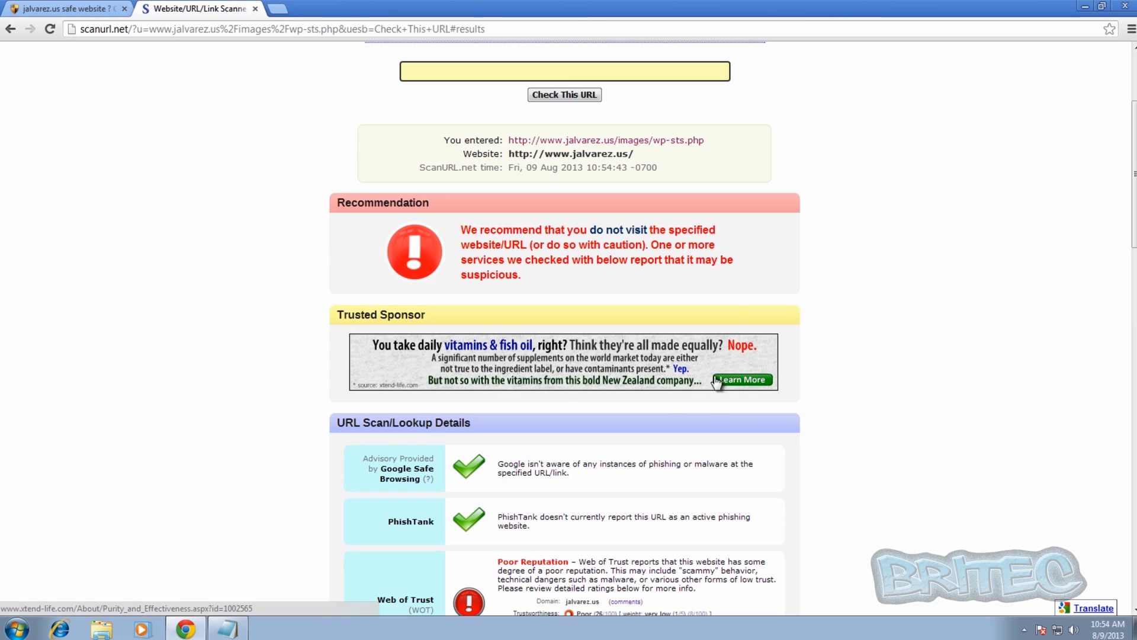
{"action": "scroll", "coordinate": [654, 419], "scroll_direction": "down", "scroll_amount": 2}
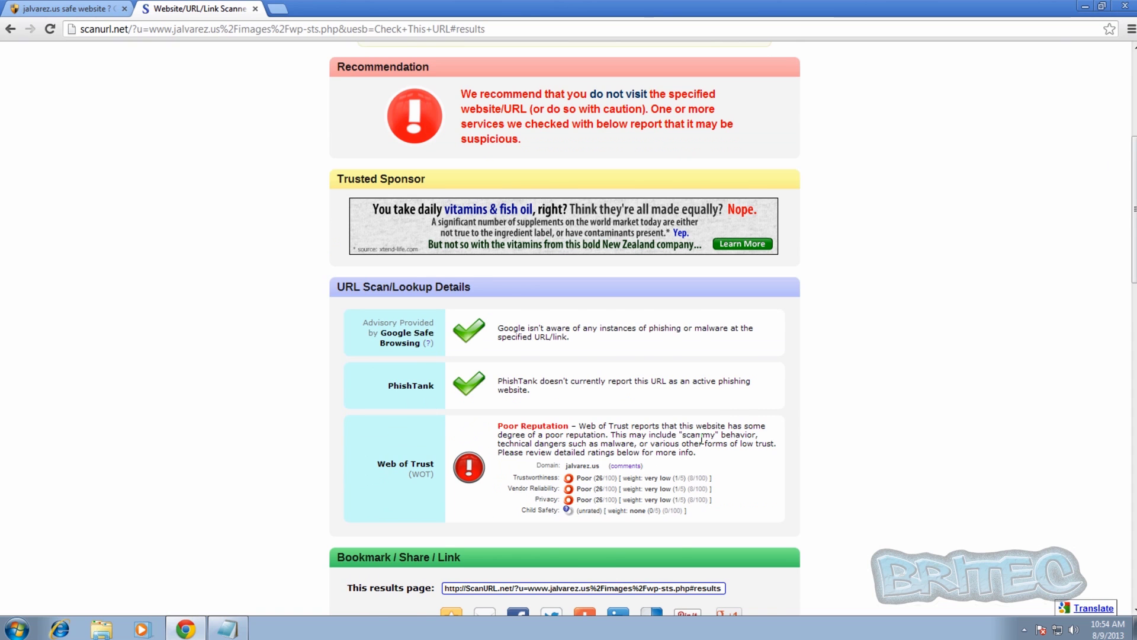
{"action": "scroll", "coordinate": [702, 439], "scroll_direction": "down", "scroll_amount": 1}
{"action": "scroll", "coordinate": [698, 430], "scroll_direction": "up", "scroll_amount": 5}
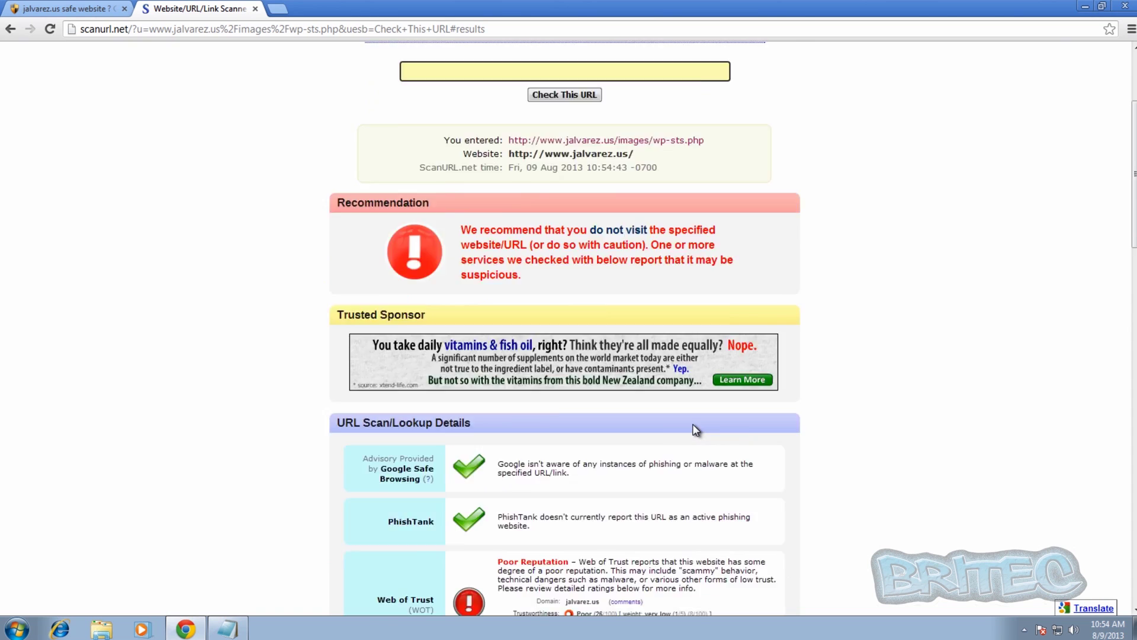
{"action": "scroll", "coordinate": [691, 424], "scroll_direction": "up", "scroll_amount": 1}
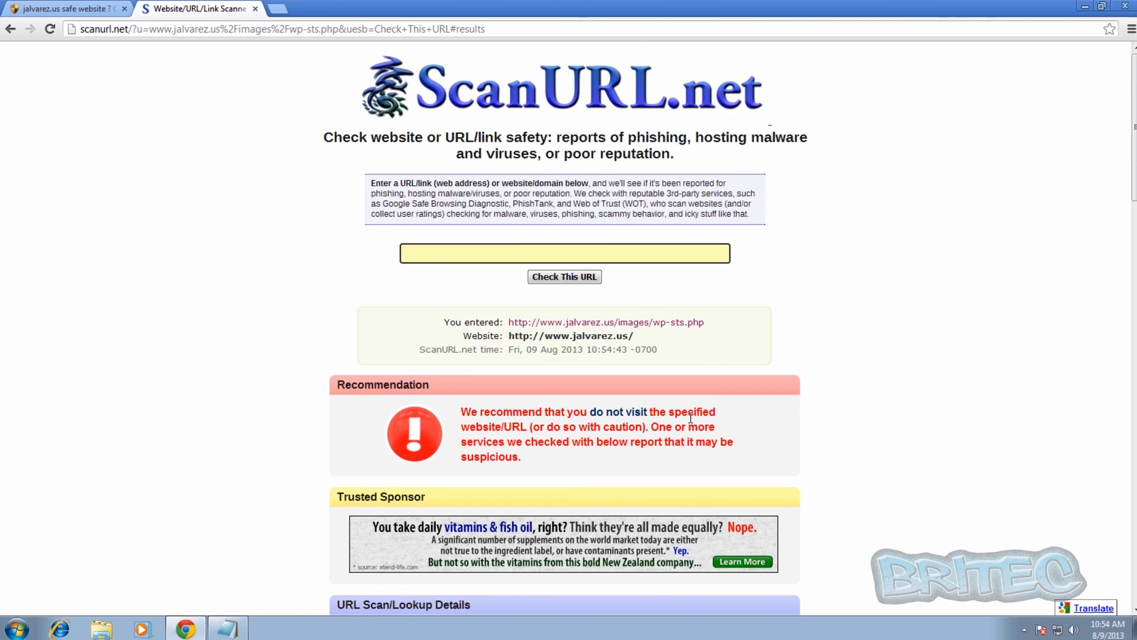
Check multicamcrops.com/closest/i9jfuhioejskveohnuojfir.php on ScanURL.net (Very Poor, do-not-visit), then return to URLVoid.
{"action": "right_click", "coordinate": [416, 252]}
{"action": "left_click", "coordinate": [464, 331]}
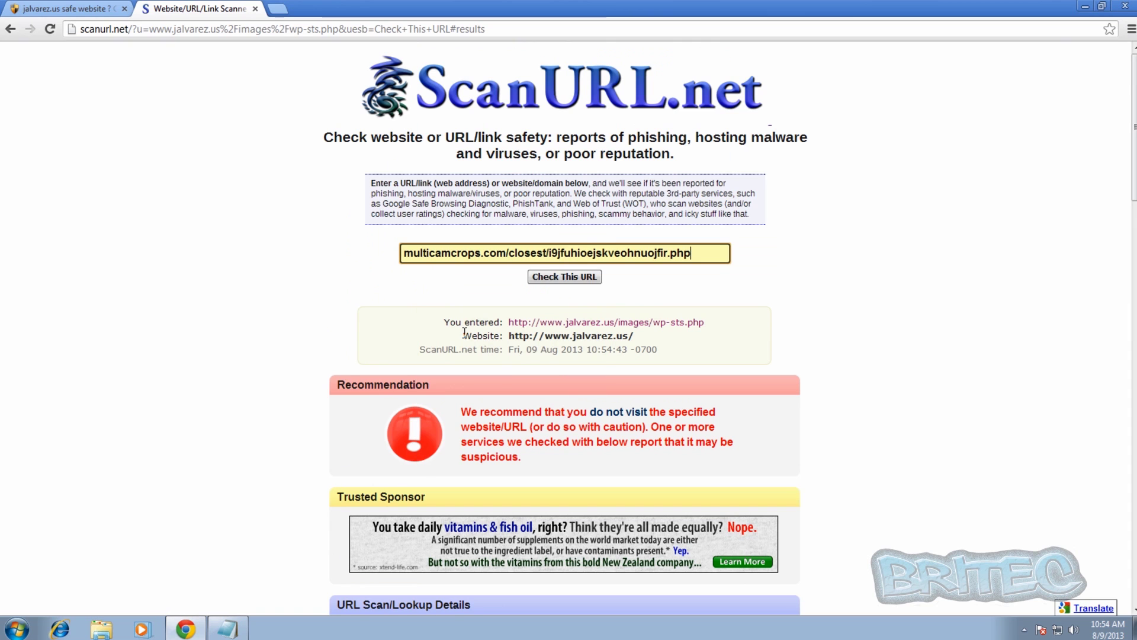
{"action": "left_click", "coordinate": [550, 279]}
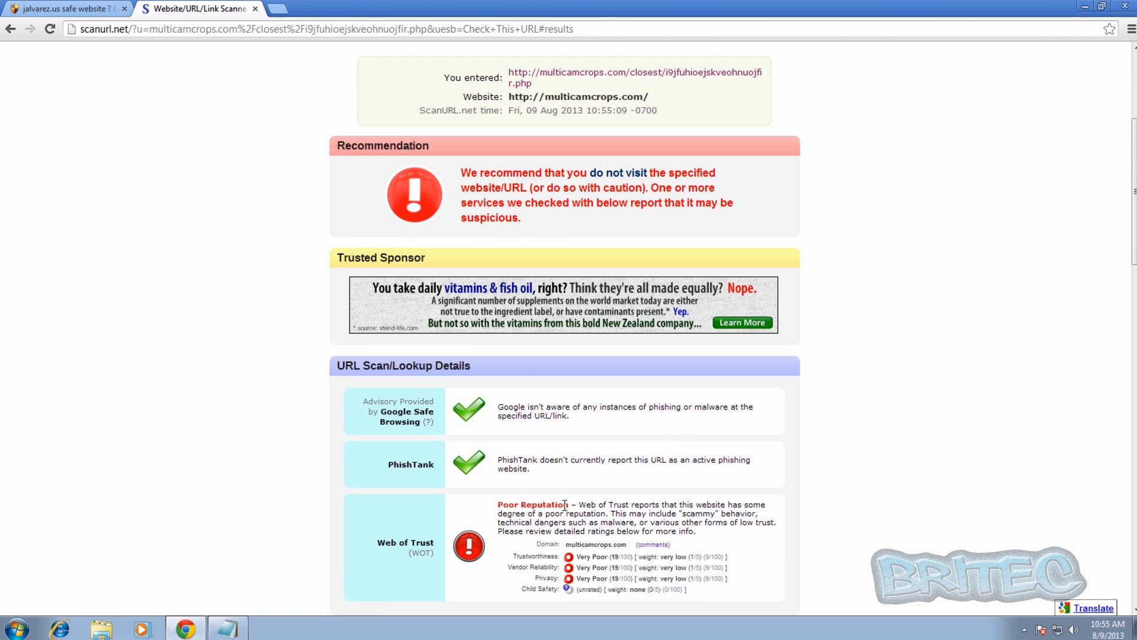
{"action": "scroll", "coordinate": [619, 521], "scroll_direction": "up", "scroll_amount": 4}
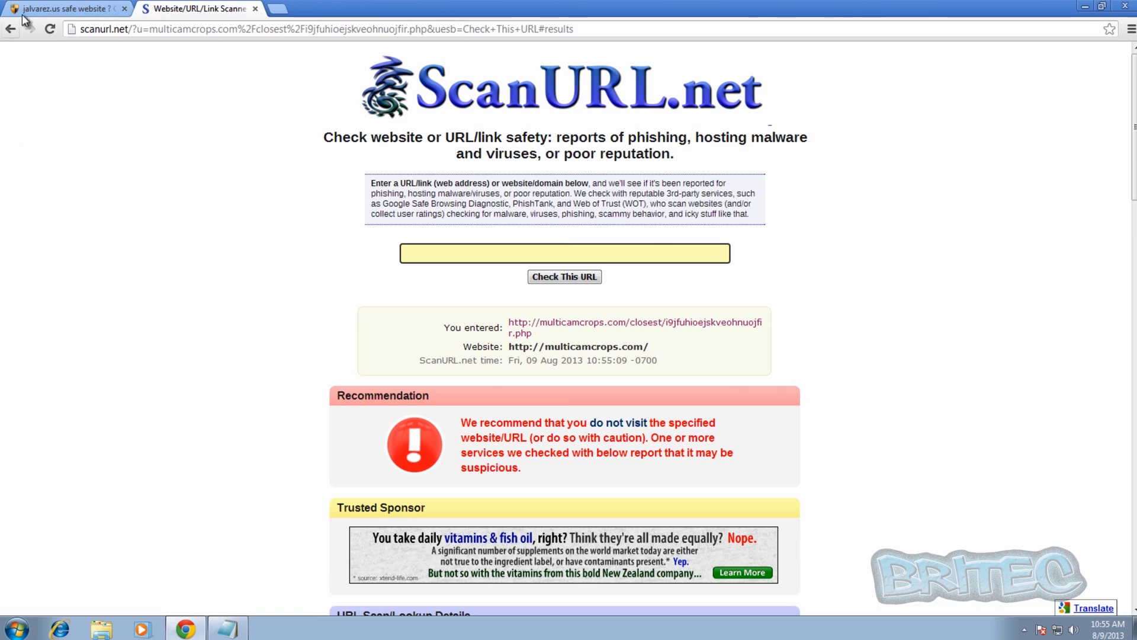
{"action": "left_click", "coordinate": [50, 8]}
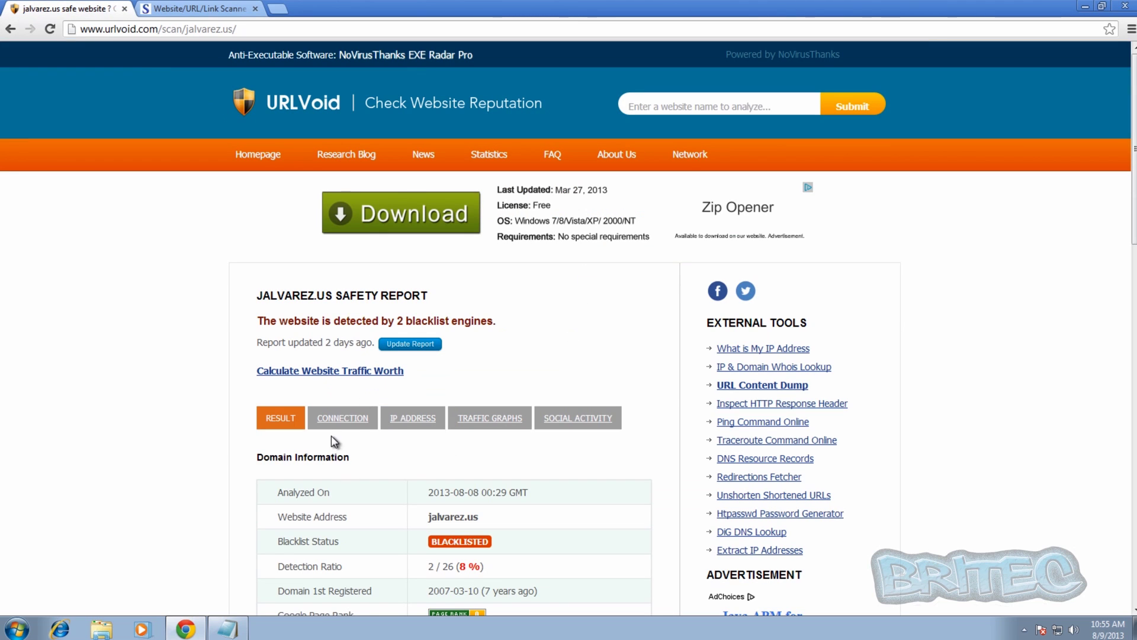
Go back and replace the jalvarez.us address with multicamcrops.com/closest/i9jfuhioejskveohnuojfir.php.
{"action": "left_click", "coordinate": [11, 29]}
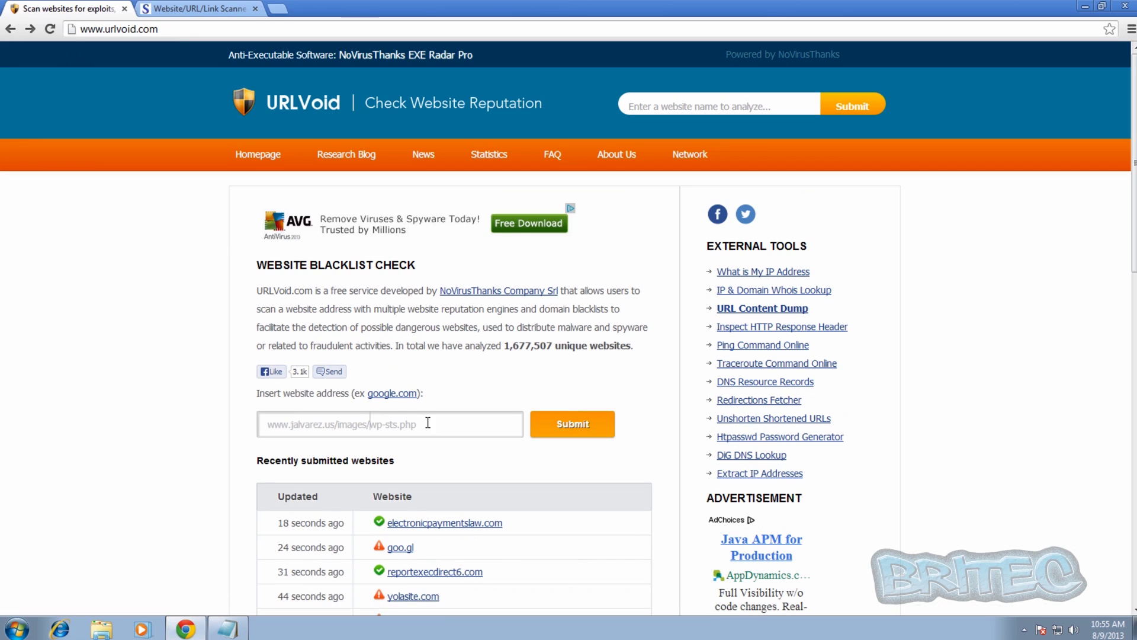
{"action": "left_click_drag", "start_coordinate": [355, 411], "coordinate": [219, 412]}
{"action": "left_click", "coordinate": [344, 430]}
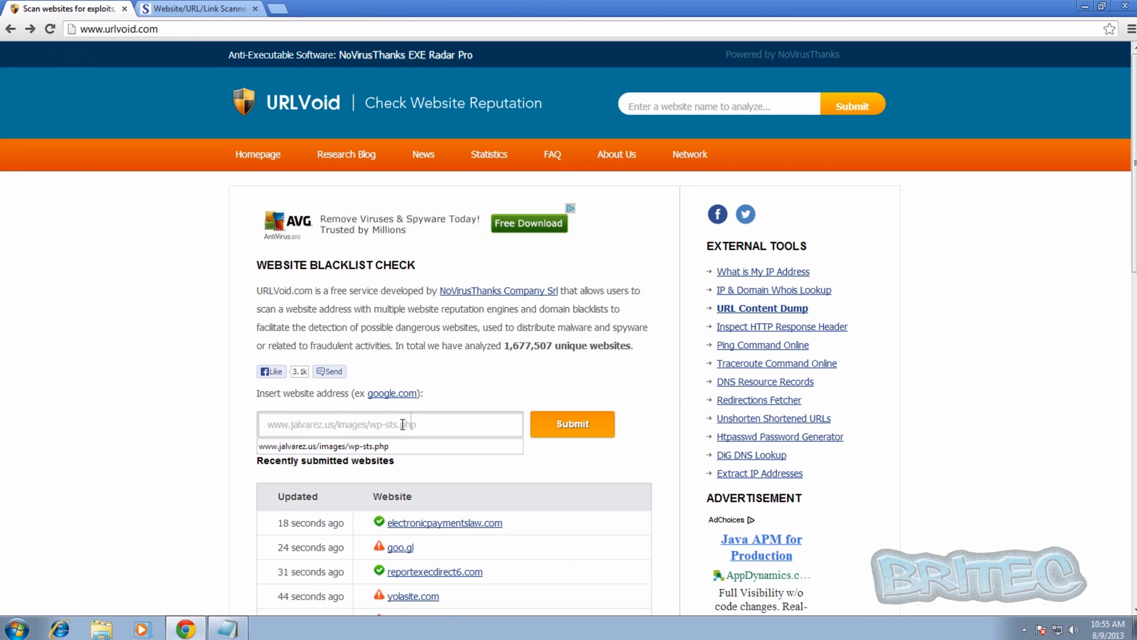
{"action": "left_click_drag", "start_coordinate": [410, 424], "coordinate": [250, 423]}
{"action": "left_click_drag", "start_coordinate": [428, 427], "coordinate": [245, 414]}
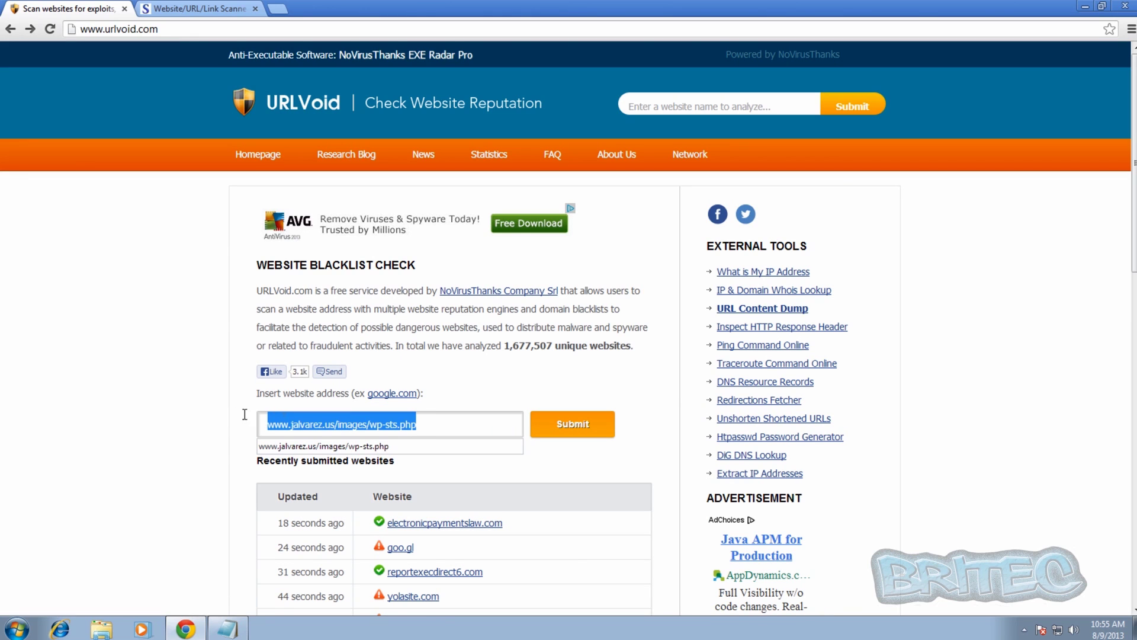
{"action": "right_click", "coordinate": [301, 425]}
{"action": "left_click", "coordinate": [333, 282]}
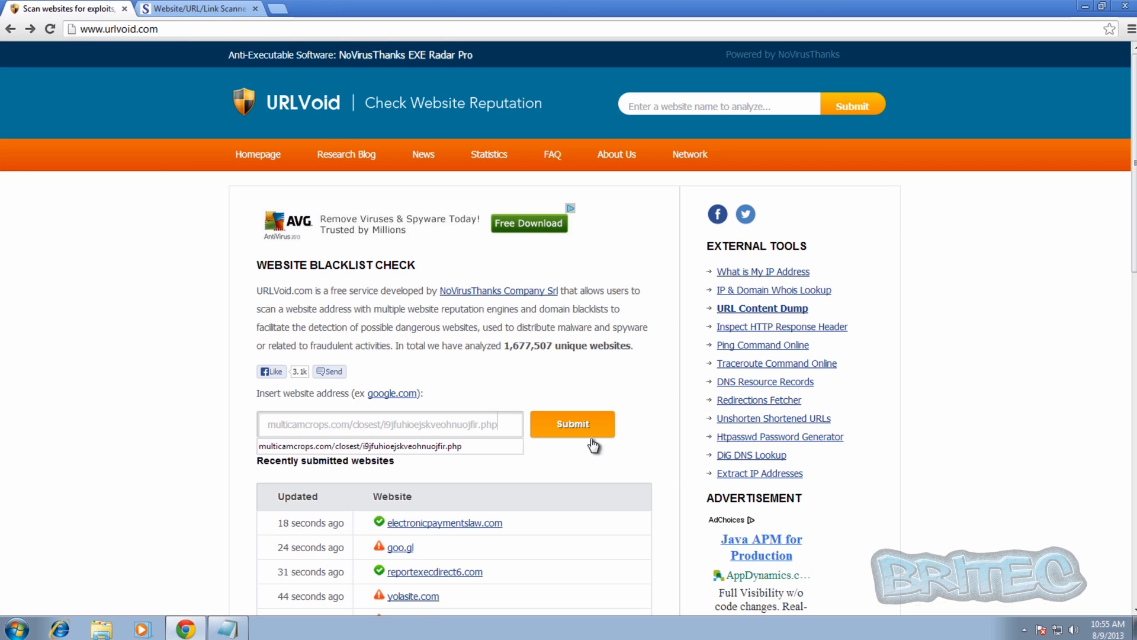
Submit multicamcrops.com, review its 0/26 result with 4-day-old registration, and minimise Chrome.
{"action": "left_click", "coordinate": [579, 425]}
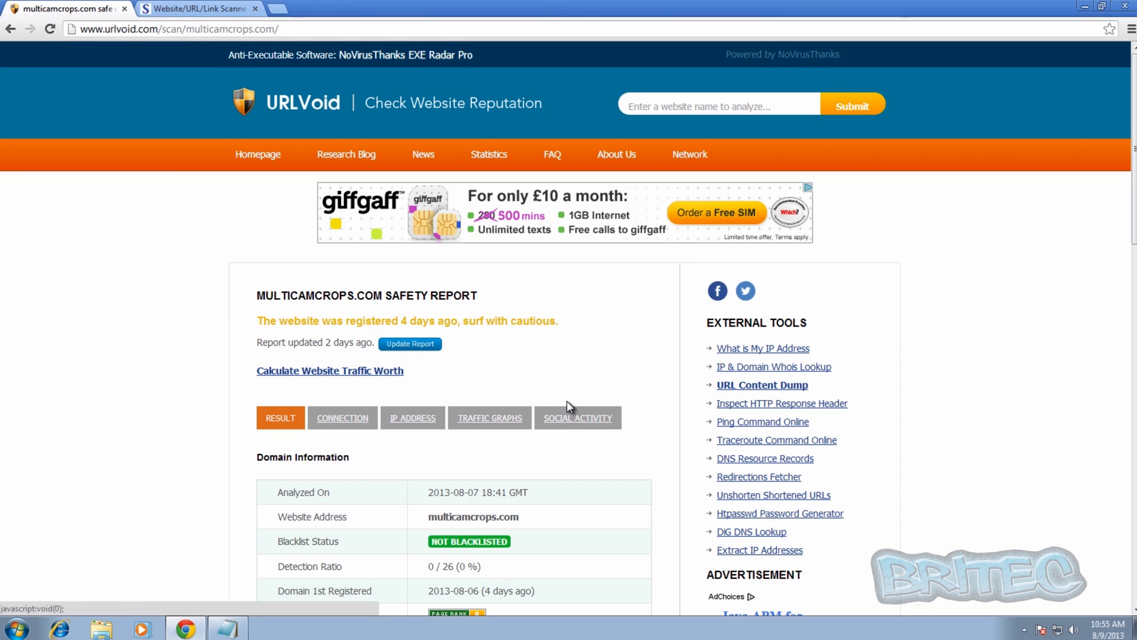
{"action": "scroll", "coordinate": [564, 395], "scroll_direction": "down", "scroll_amount": 2}
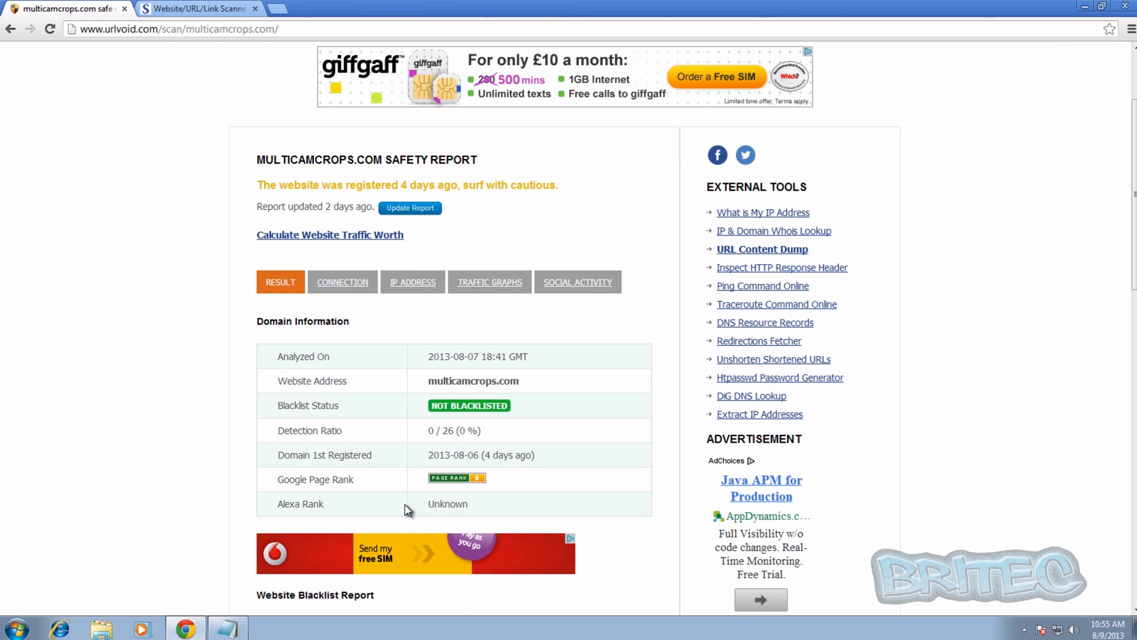
{"action": "scroll", "coordinate": [504, 450], "scroll_direction": "up", "scroll_amount": 3}
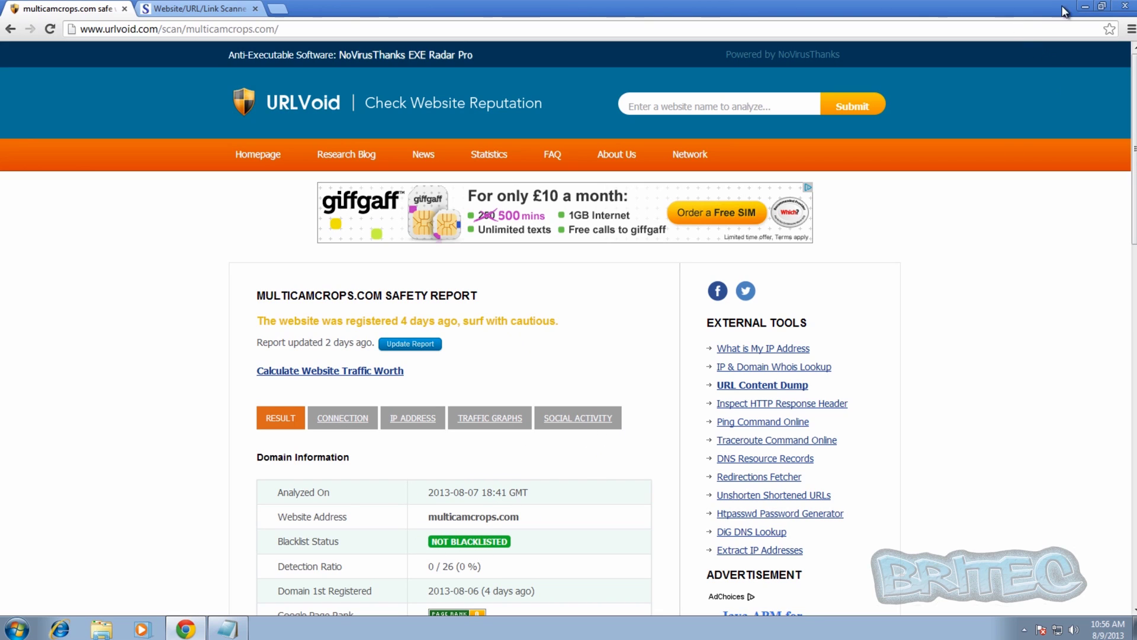
{"action": "left_click", "coordinate": [1085, 7]}
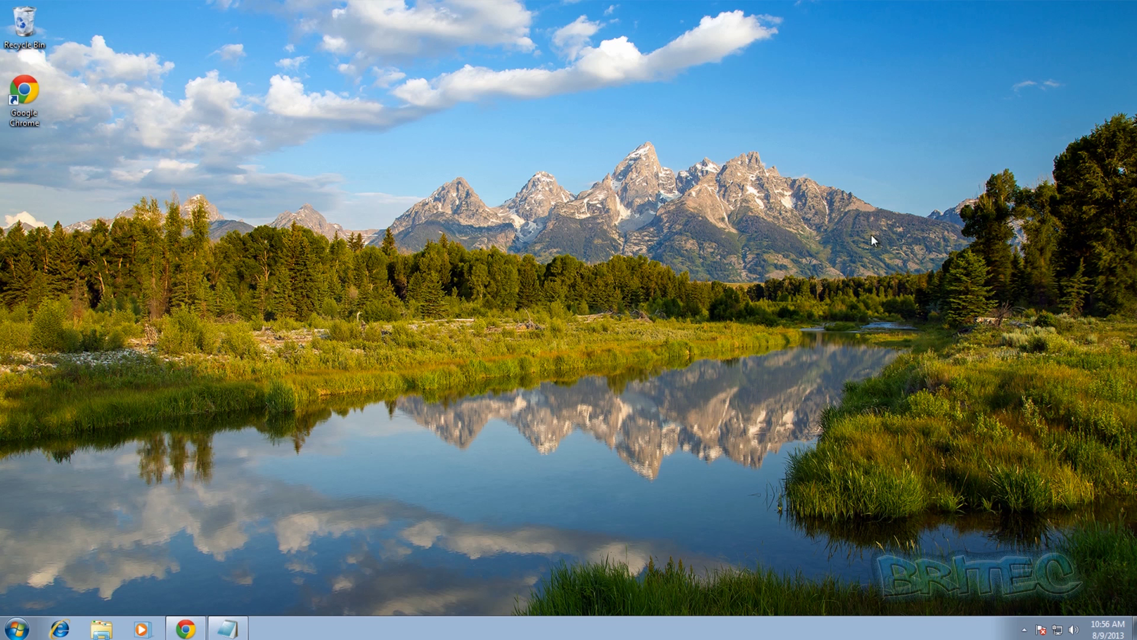